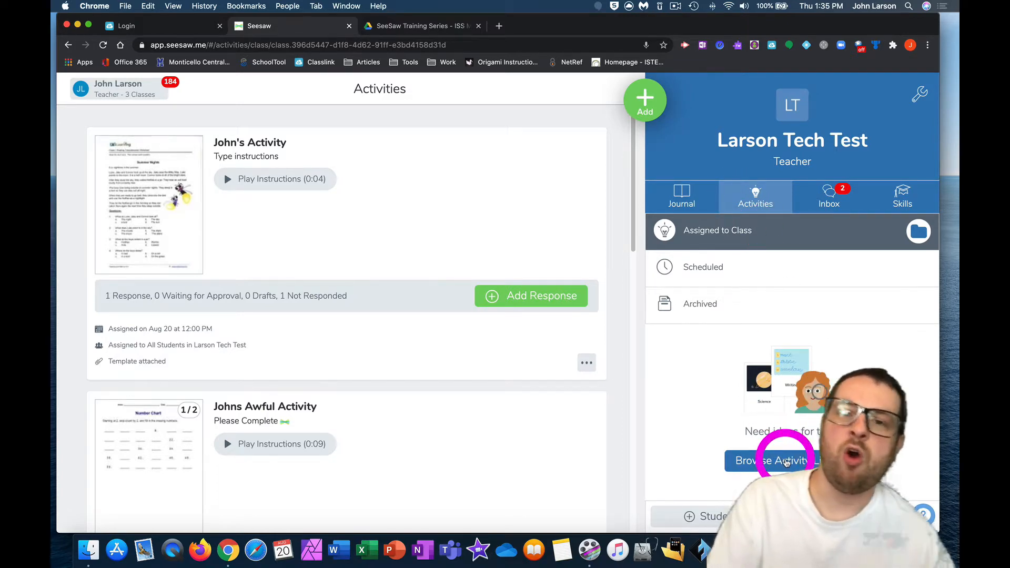
Step: Start assigning an activity and open the Community section of the activity library to look over its featured activities and filters
left_click(647, 110)
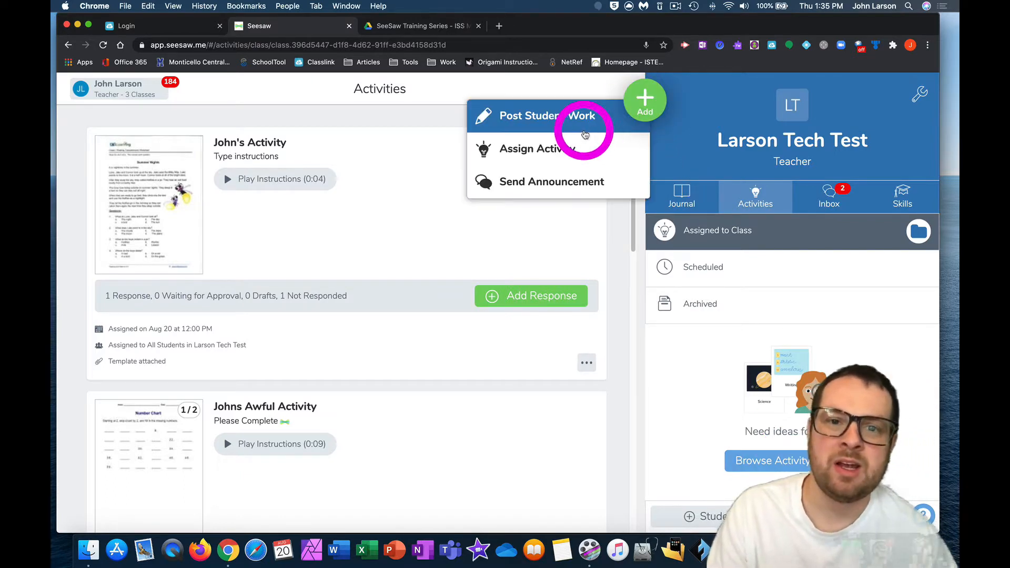
left_click(582, 149)
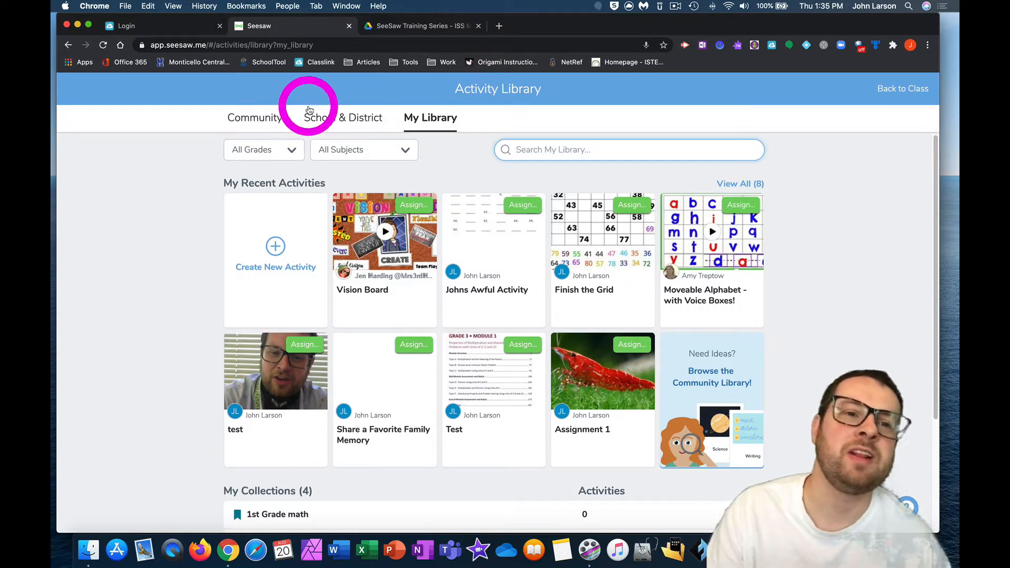
left_click(264, 118)
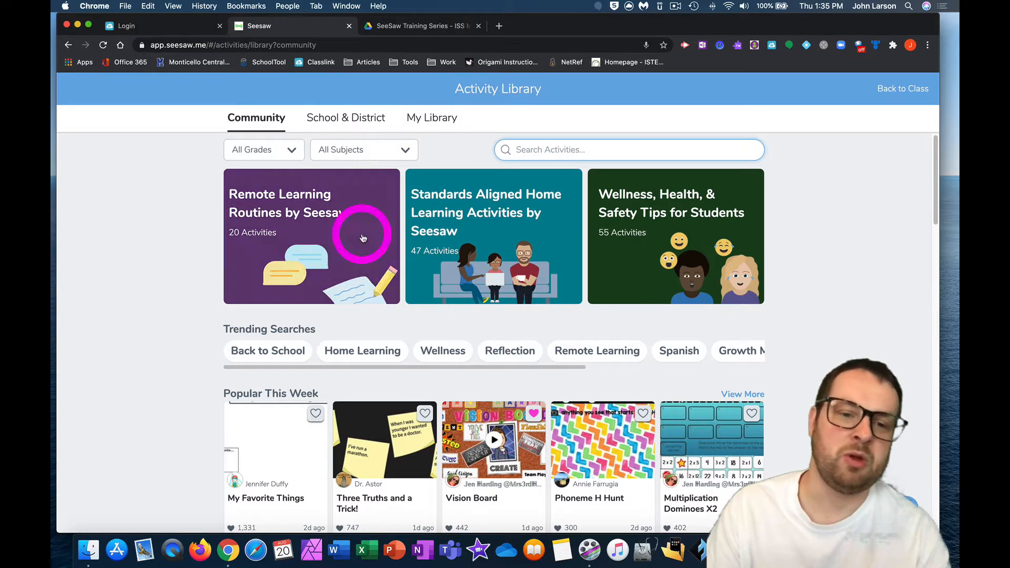
scroll(405, 350, "down", 1)
scroll(405, 350, "up", 1)
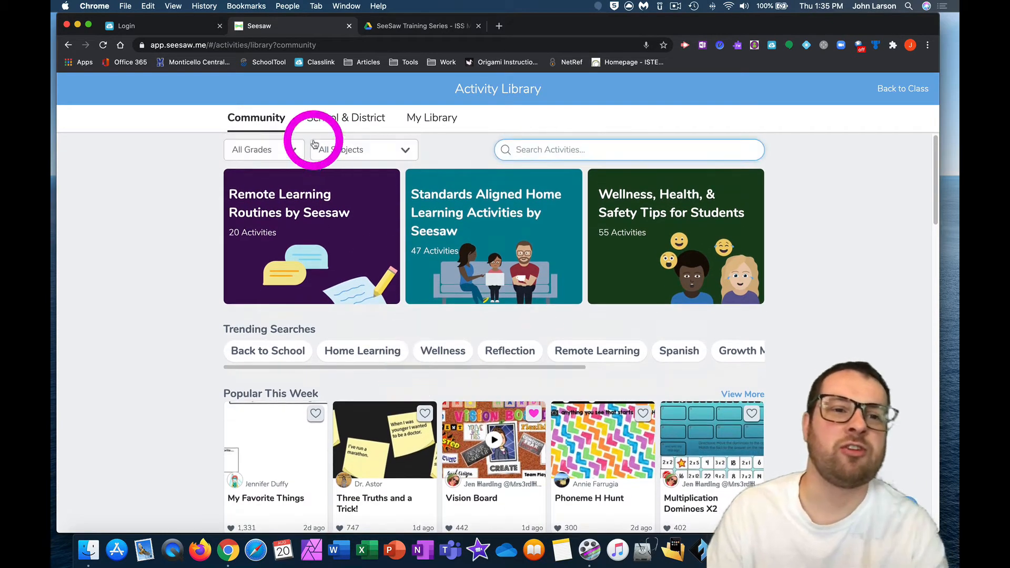
left_click(293, 149)
left_click(367, 163)
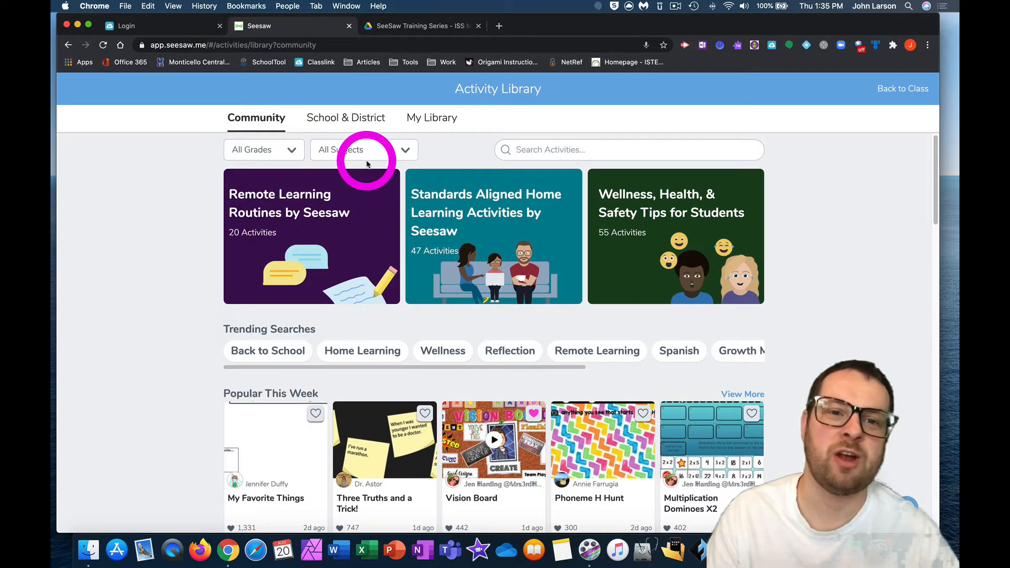
Step: View the collection choices for Vision Board, and save the popular community activity Multiplication Dominoes X2 to My Library
scroll(368, 176, "down", 3)
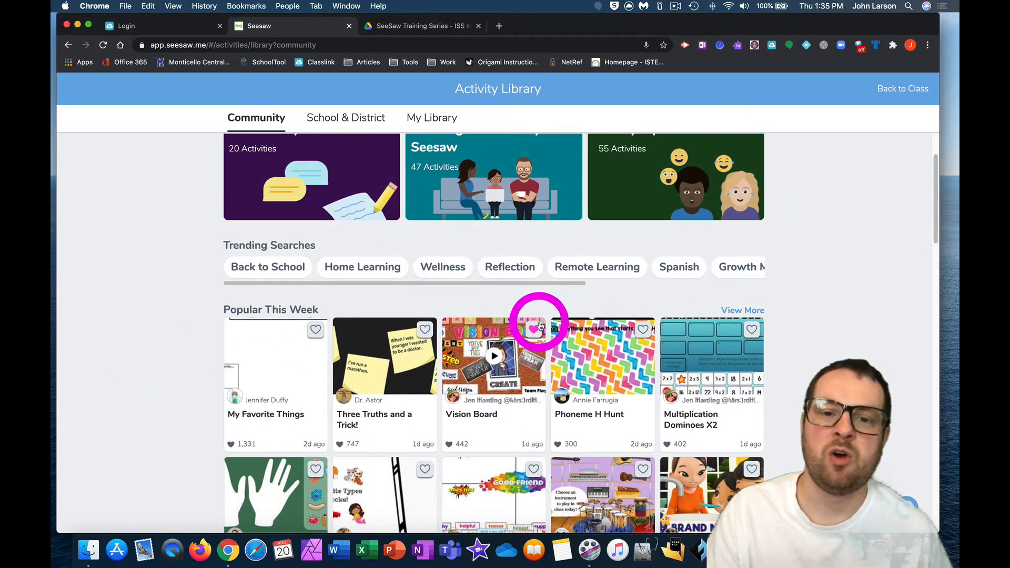
left_click(540, 325)
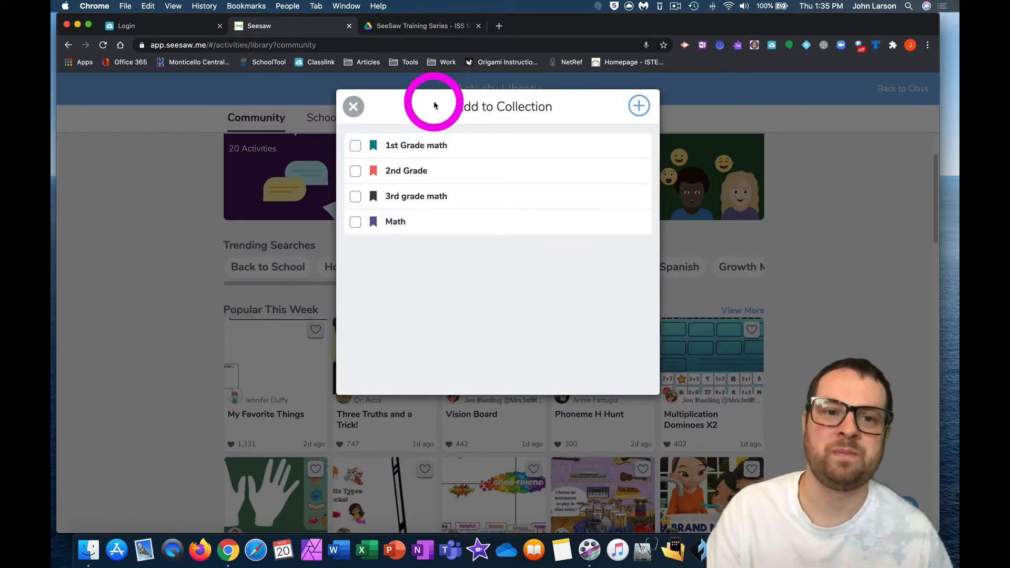
left_click(354, 106)
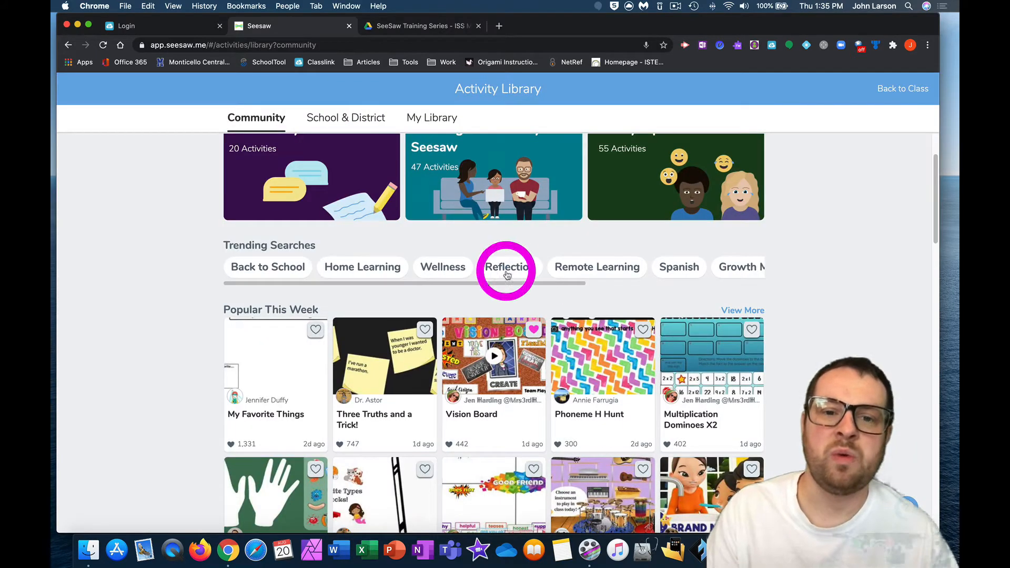
left_click(644, 329)
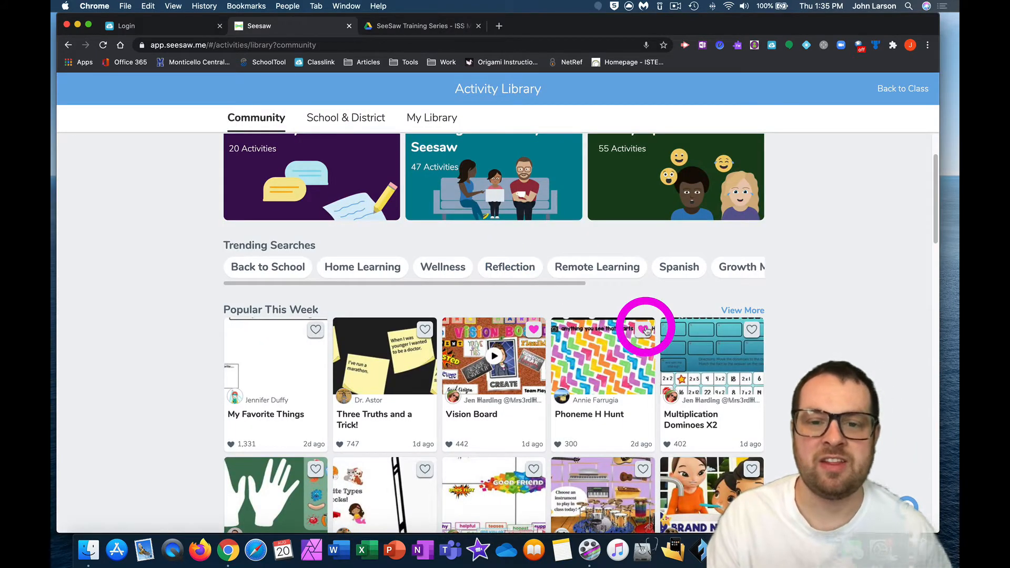
left_click(752, 330)
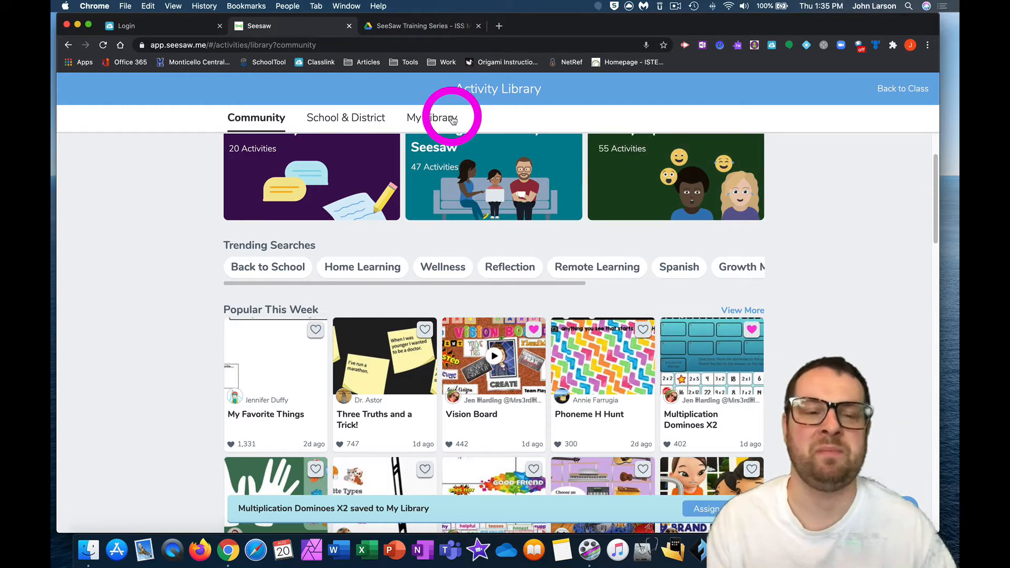
Step: Browse the recent activities and all activities shared in the School & District library
left_click(353, 127)
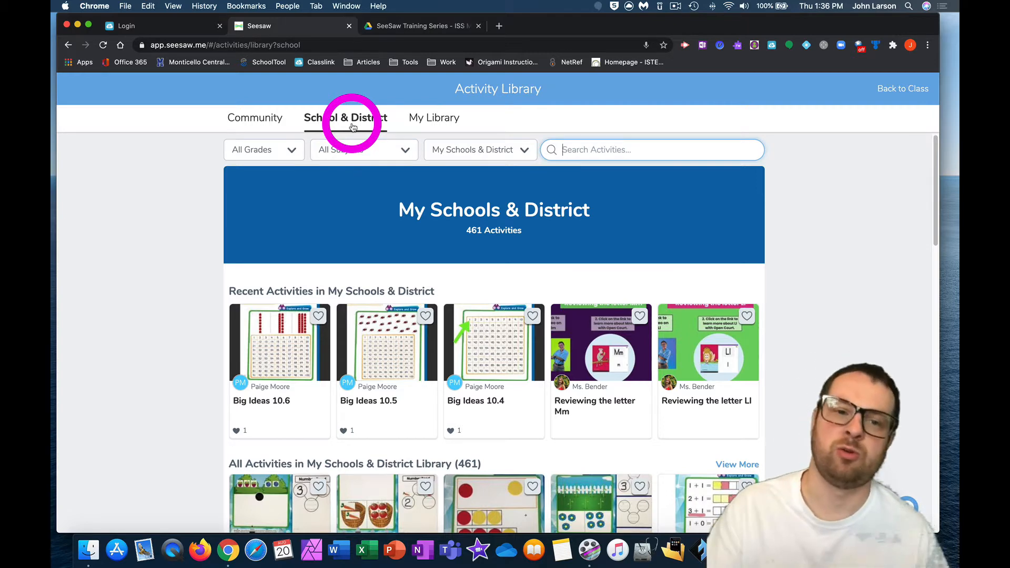
scroll(516, 205, "down", 5)
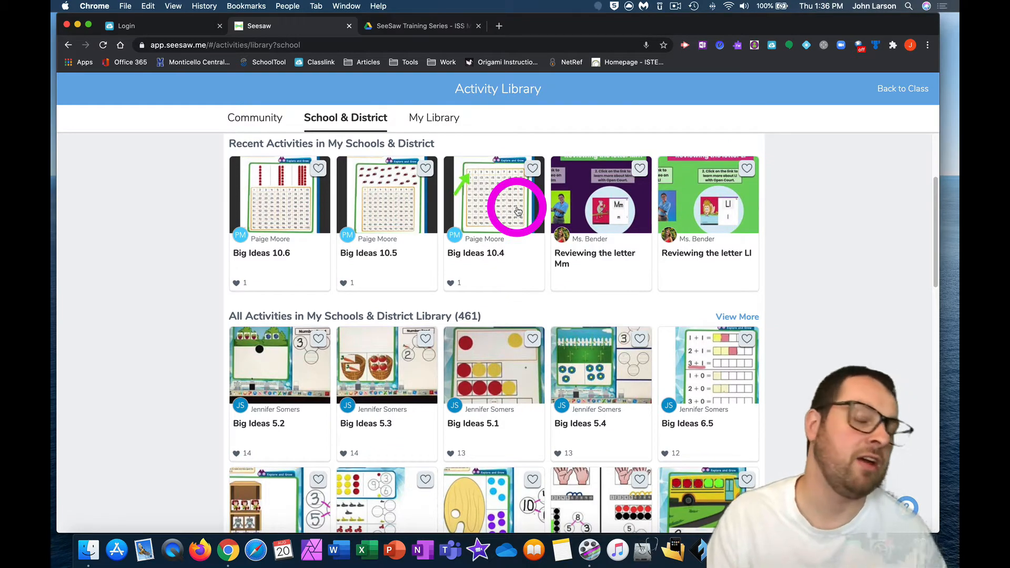
scroll(541, 265, "down", 3)
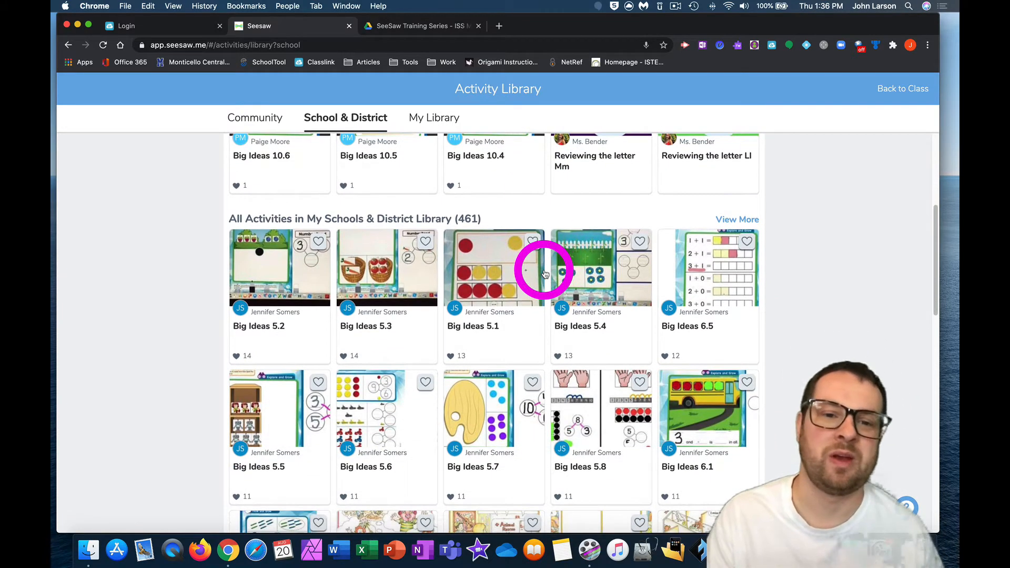
scroll(543, 269, "up", 5)
scroll(543, 272, "up", 3)
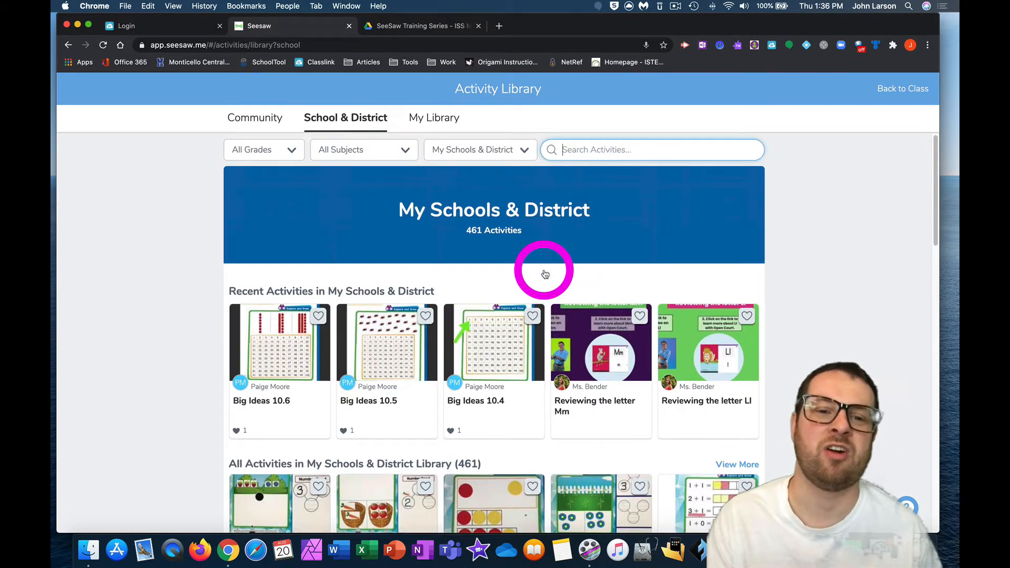
Step: Review the recent activities and the collections in My Library
left_click(434, 118)
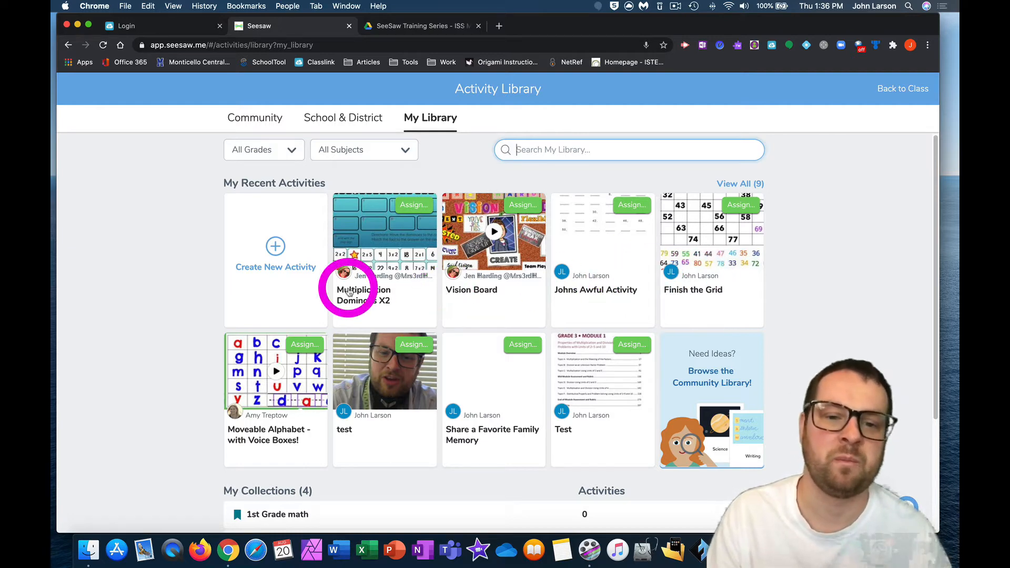
scroll(336, 288, "down", 2)
scroll(347, 288, "down", 3)
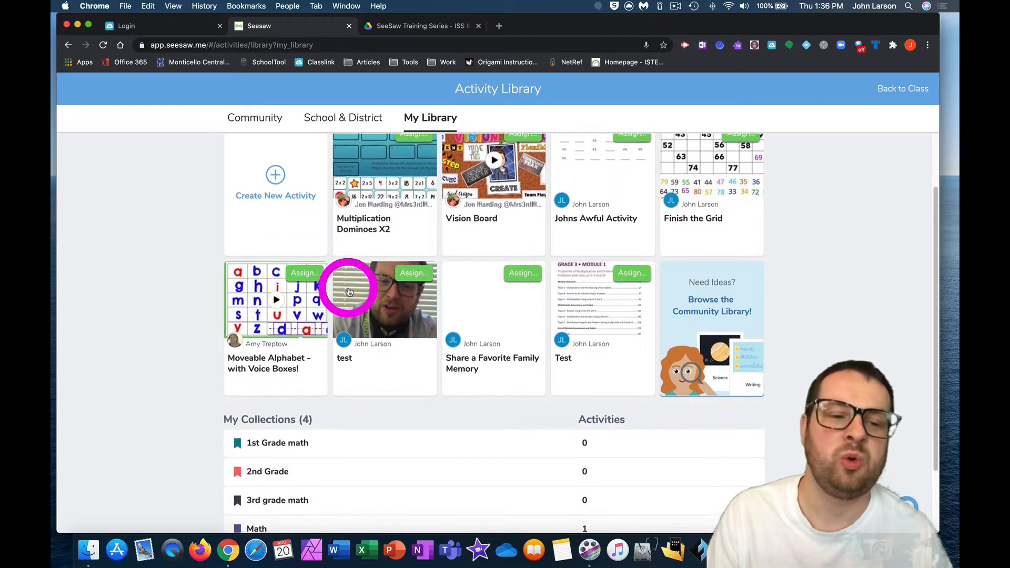
scroll(348, 288, "up", 3)
scroll(349, 292, "up", 1)
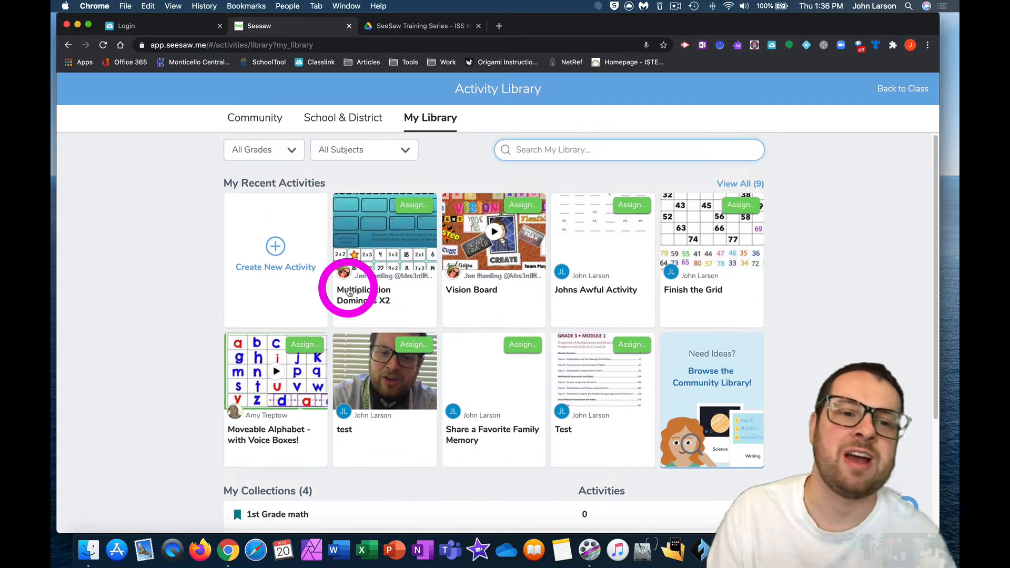
Step: Create a new activity named "Tite of assignment" with the student instructions text "Instructions"
left_click(276, 247)
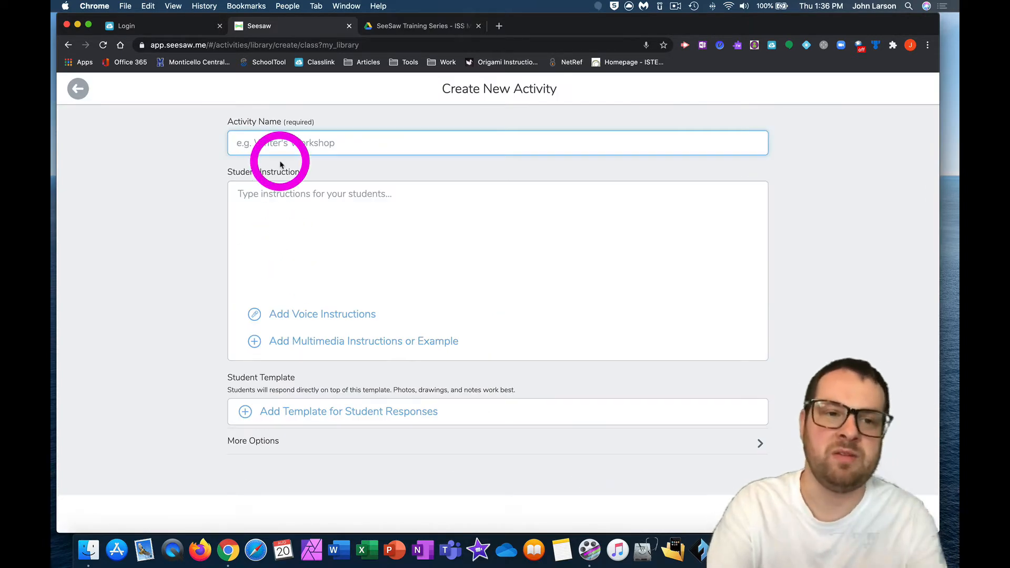
type("T")
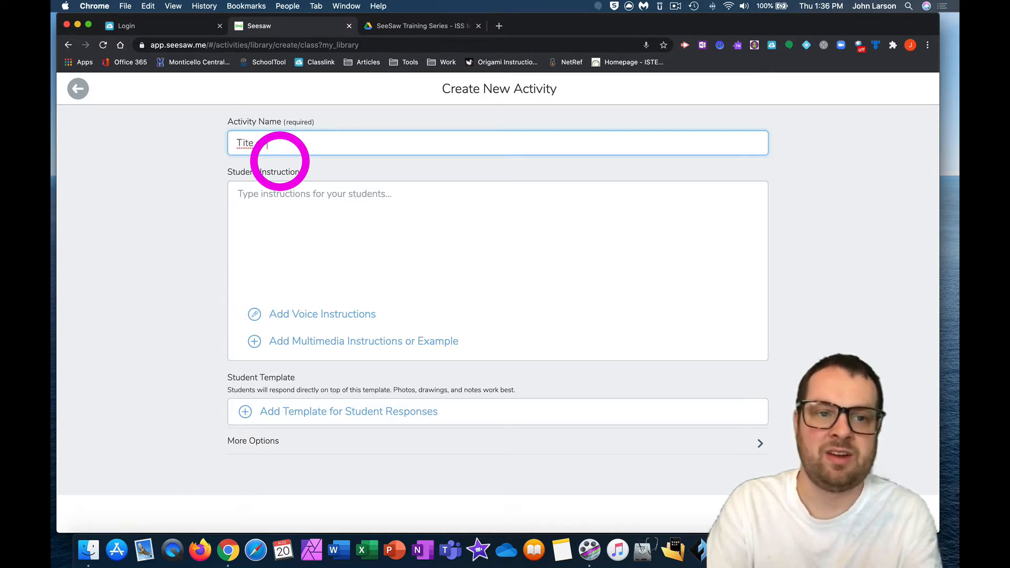
type("ite of assignment")
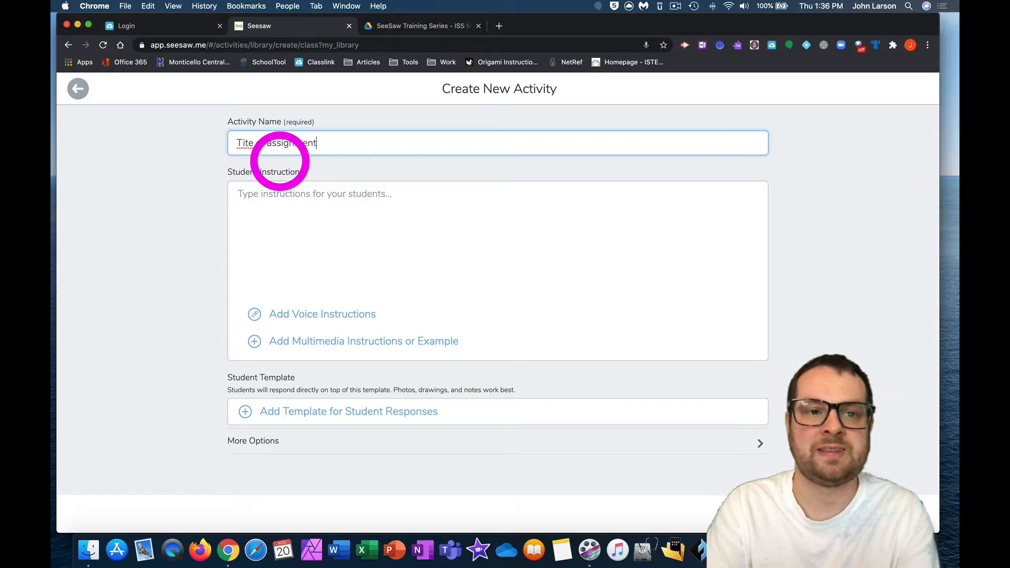
left_click(258, 189)
type("Inst")
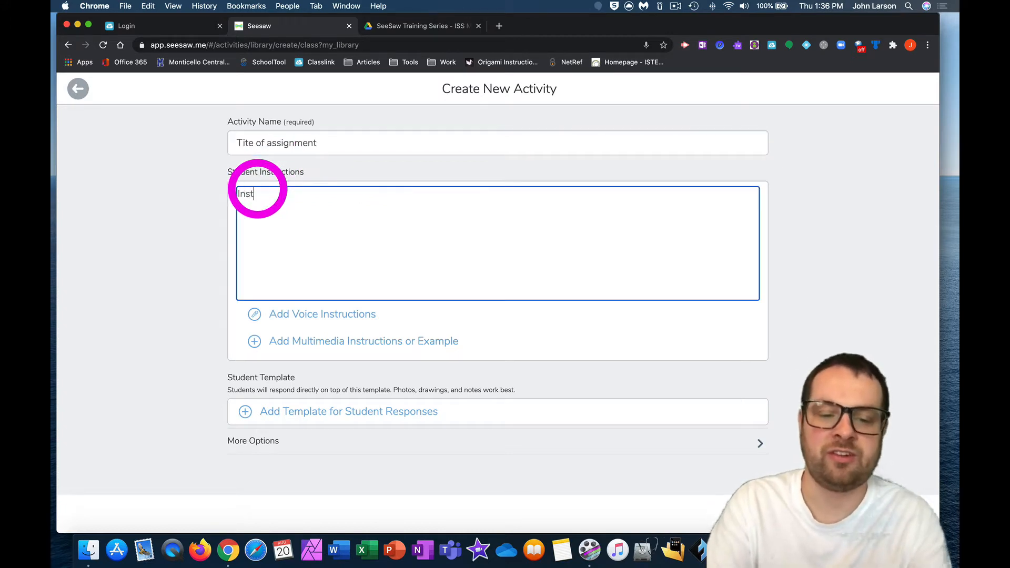
type("ructions")
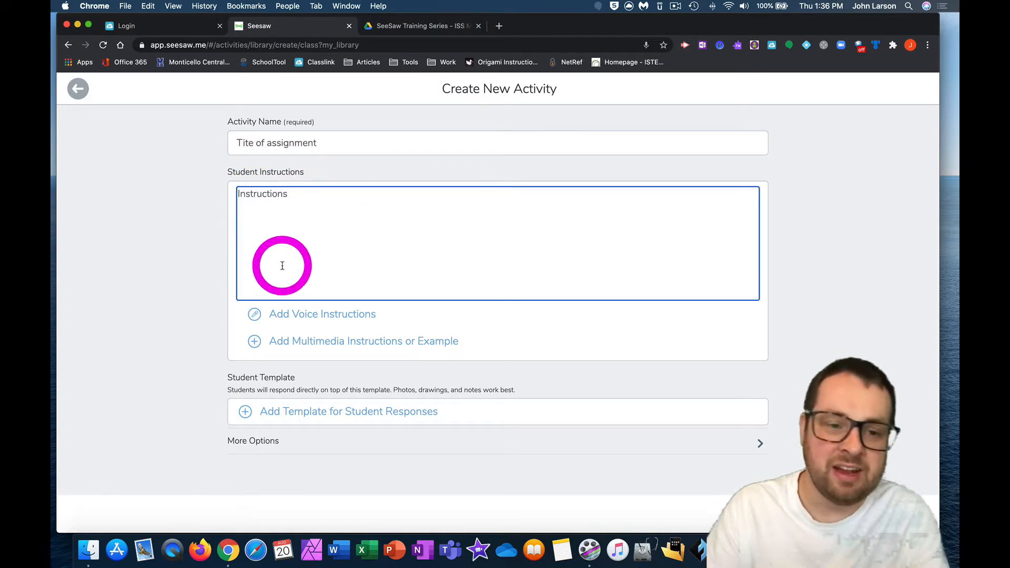
Step: Record about 10 seconds of voice instructions for the activity, and view the multimedia attachment types without adding one
left_click(330, 318)
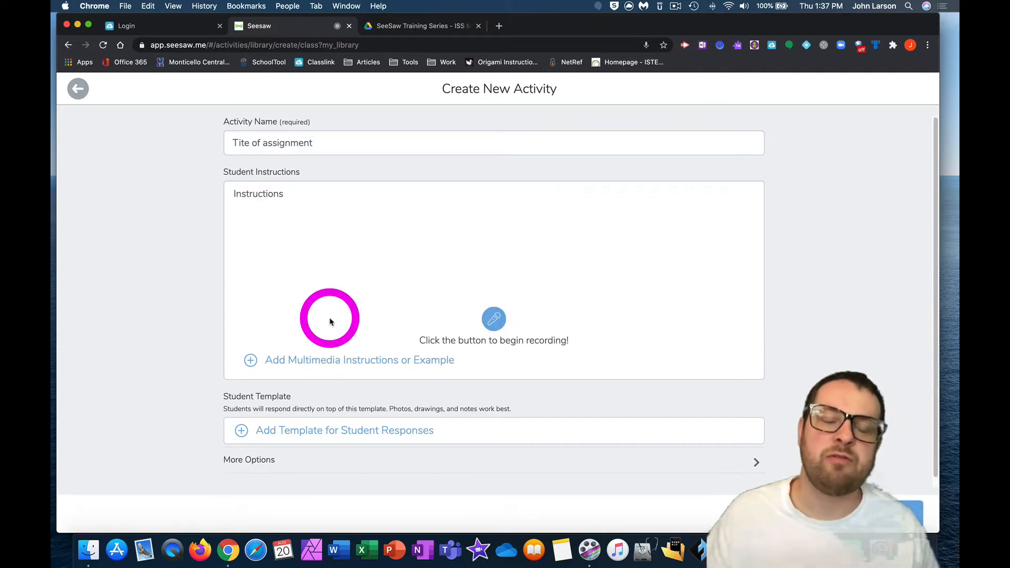
left_click(494, 319)
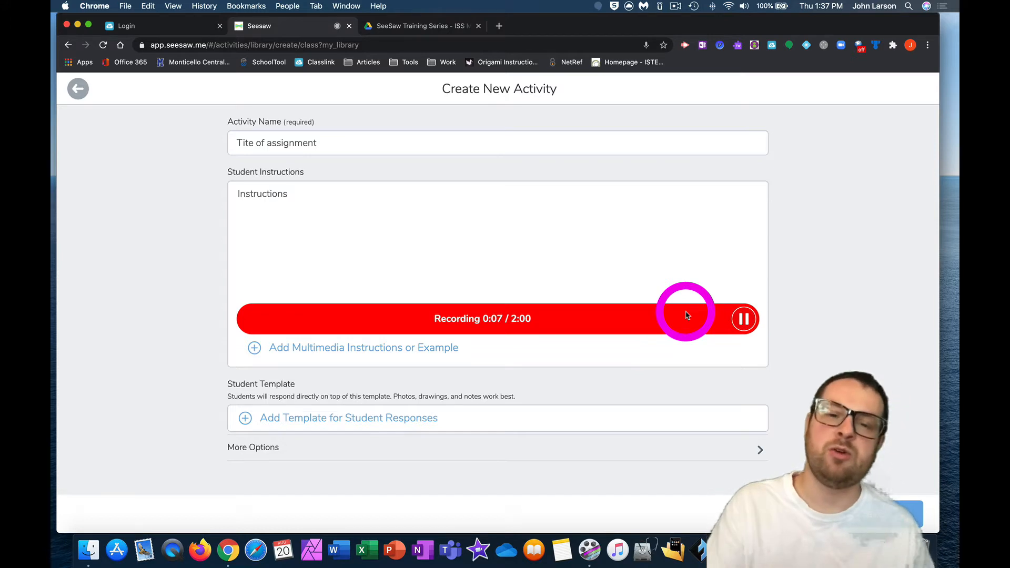
left_click(743, 320)
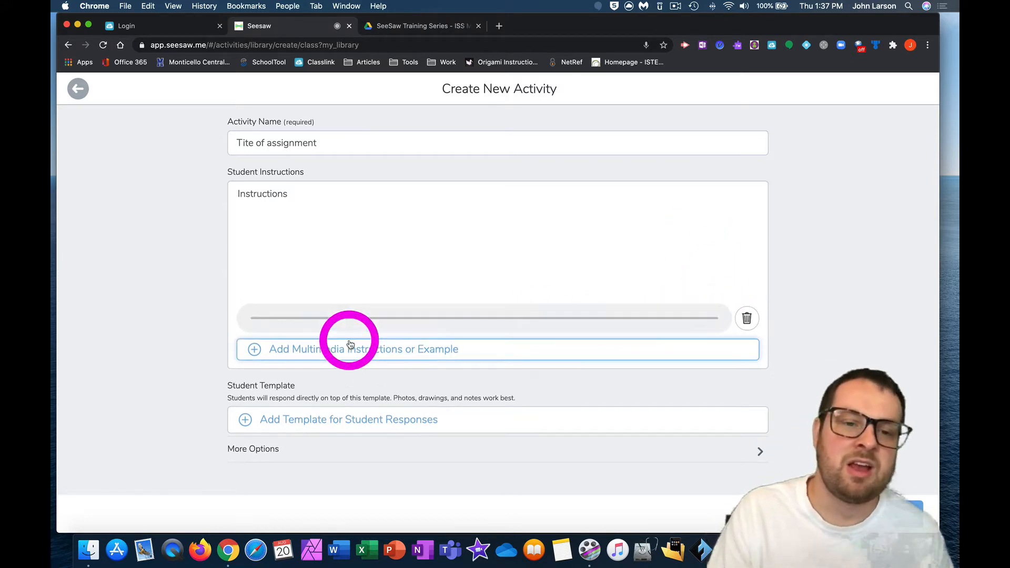
left_click(320, 348)
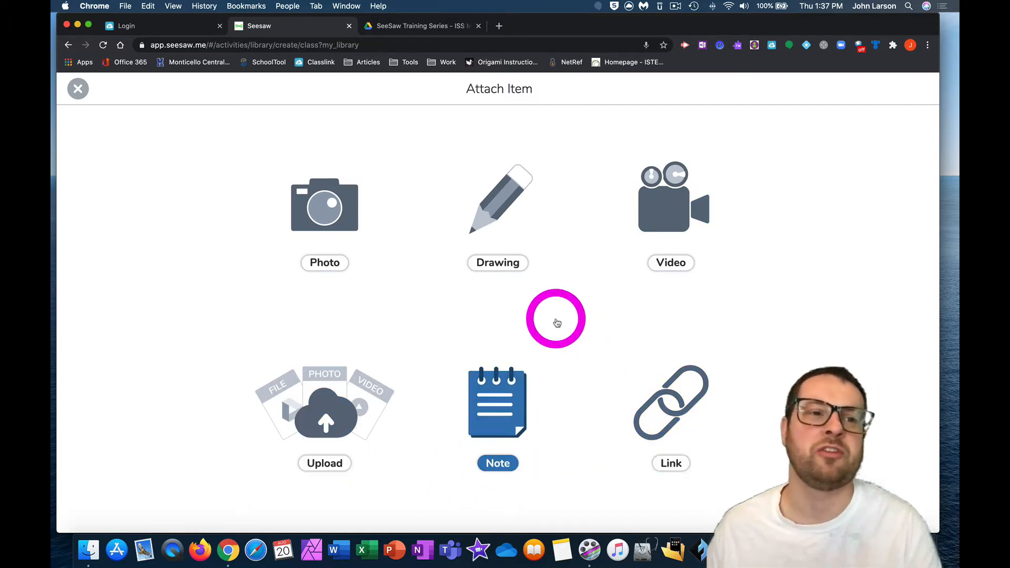
left_click(78, 90)
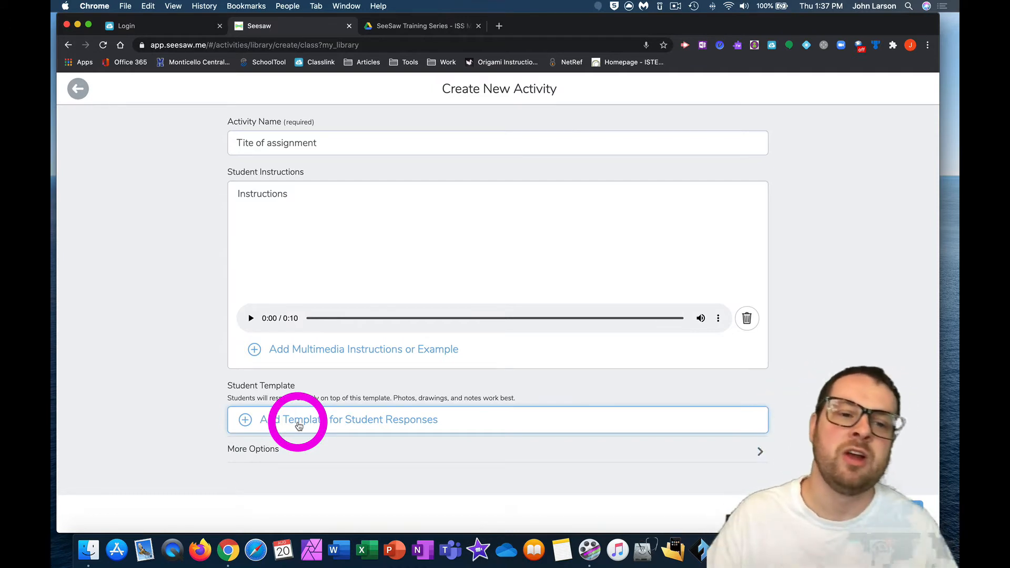
Step: Attach SummerNights.pdf from Google Drive as the activity's template for student responses
left_click(299, 426)
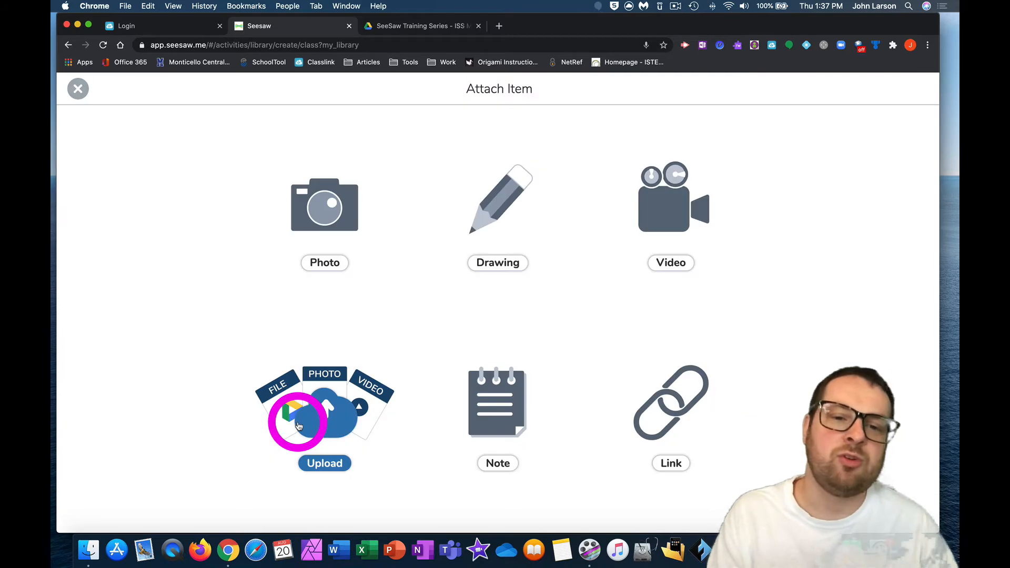
left_click(332, 419)
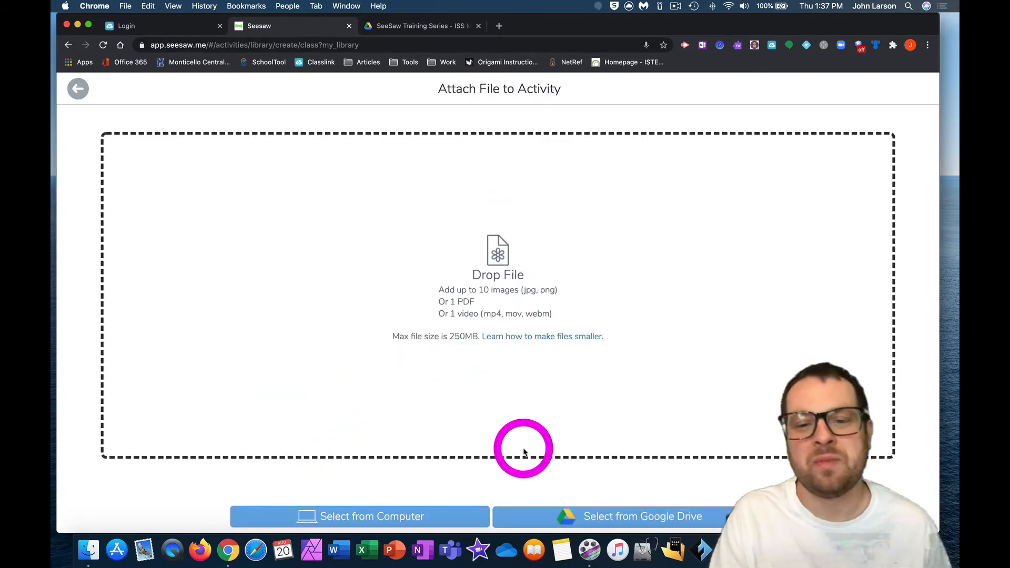
left_click(571, 513)
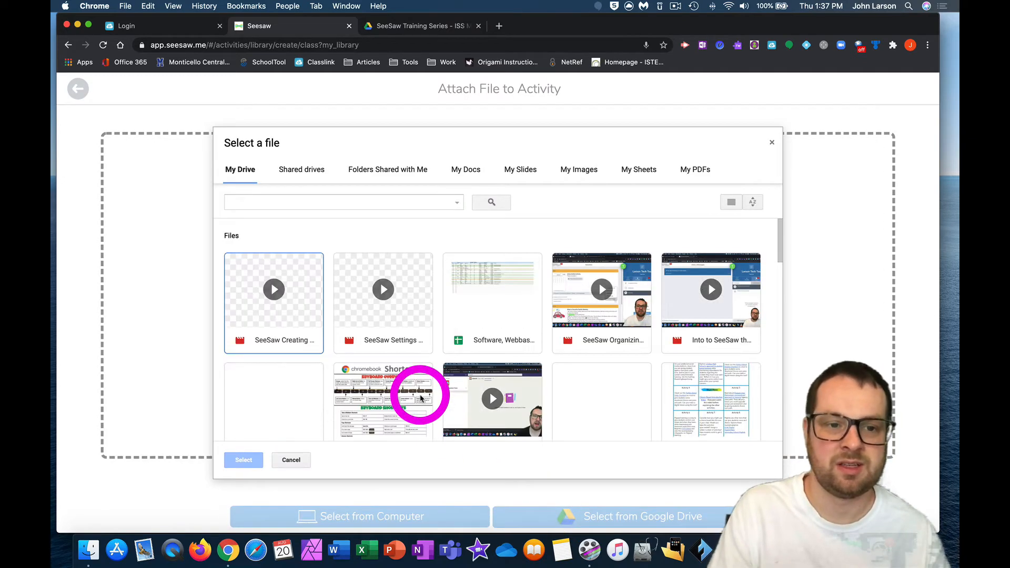
scroll(420, 398, "down", 5)
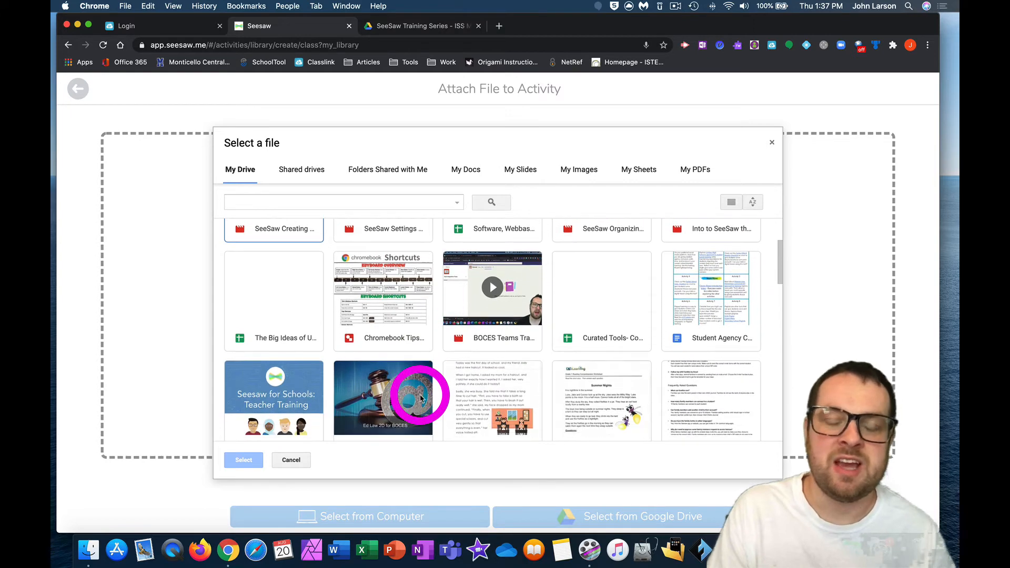
left_click(577, 357)
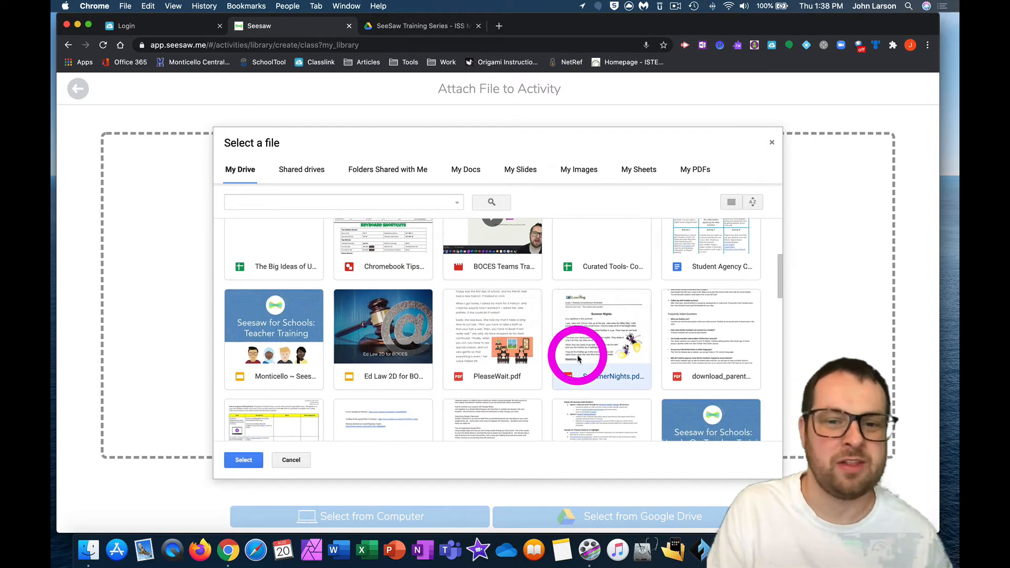
double_click(609, 364)
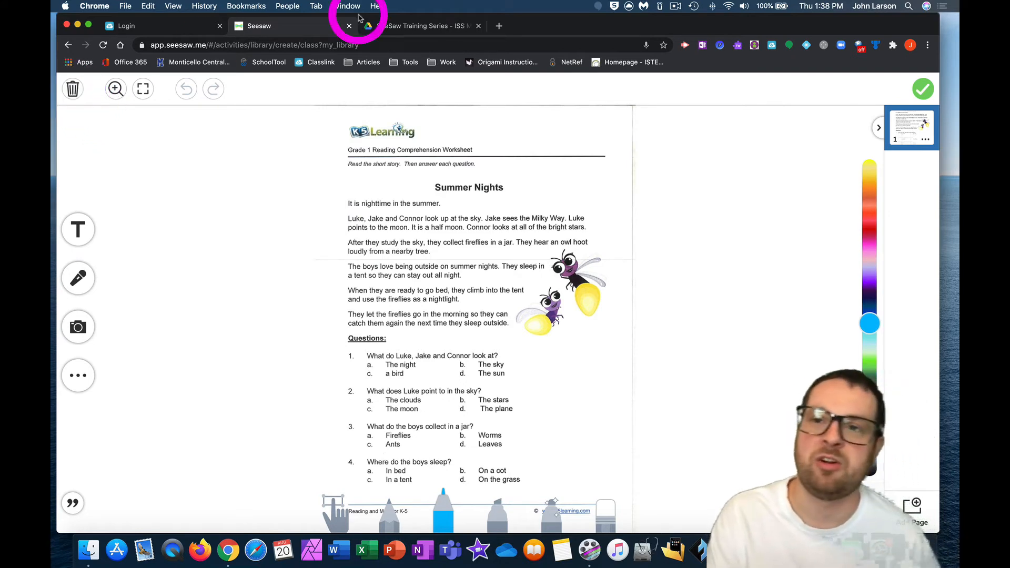
left_click(924, 93)
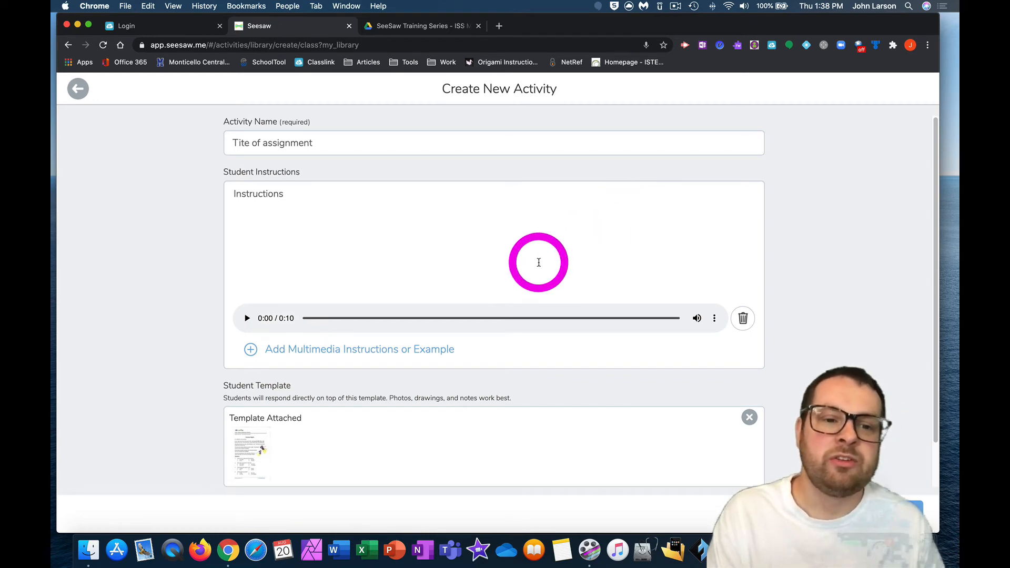
scroll(537, 262, "down", 2)
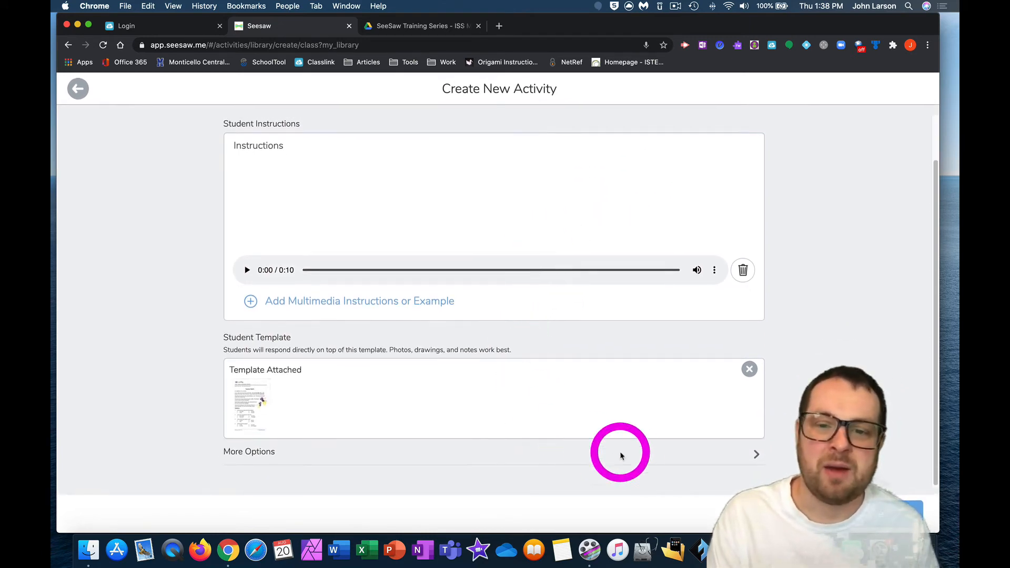
Step: Expand the activity's extra options, leave the teacher notes and skills empty, save the activity and look over its preview in My Library
left_click(759, 456)
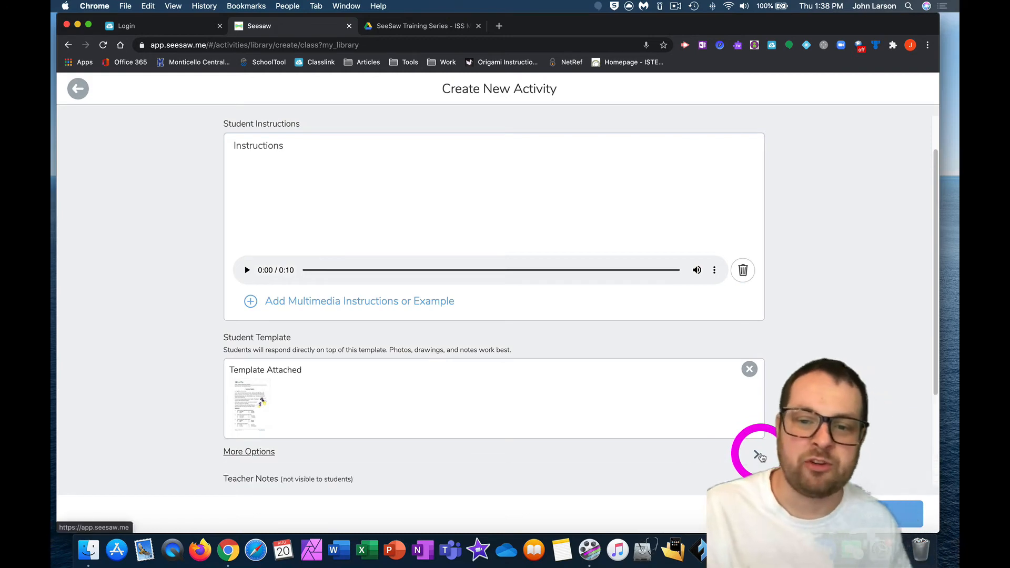
scroll(587, 368, "down", 3)
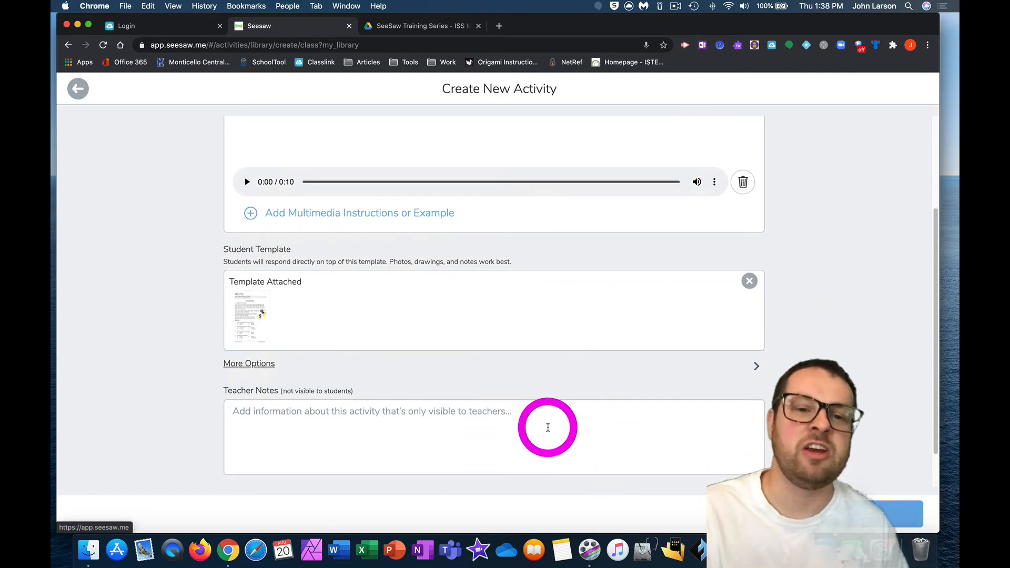
scroll(547, 427, "down", 2)
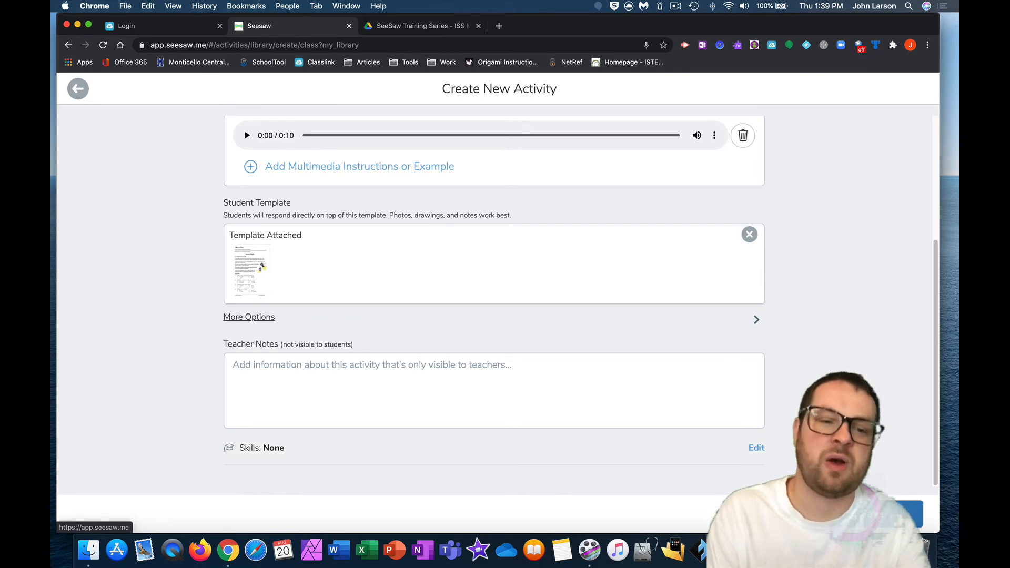
left_click(907, 513)
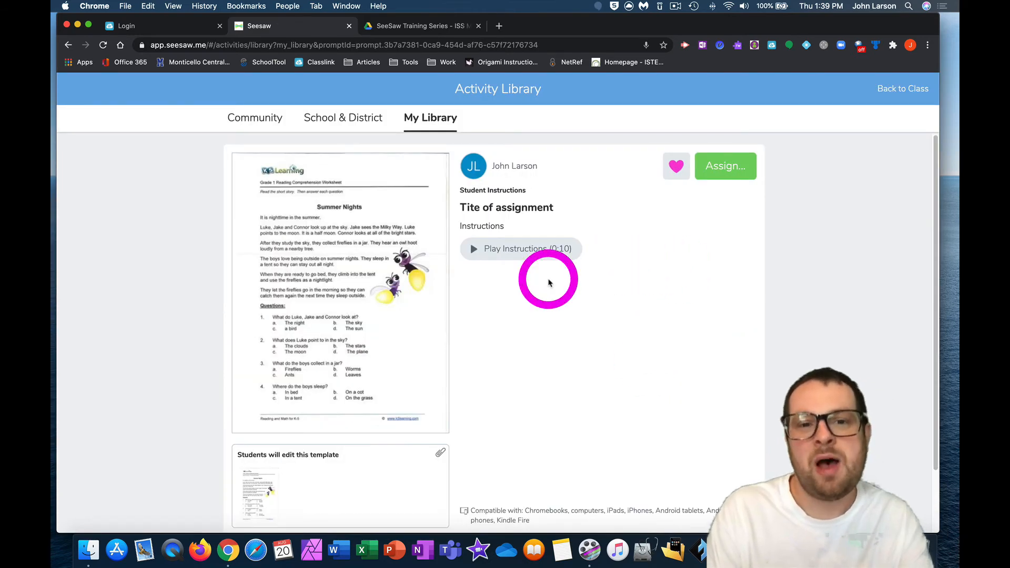
scroll(550, 279, "down", 3)
scroll(547, 281, "down", 1)
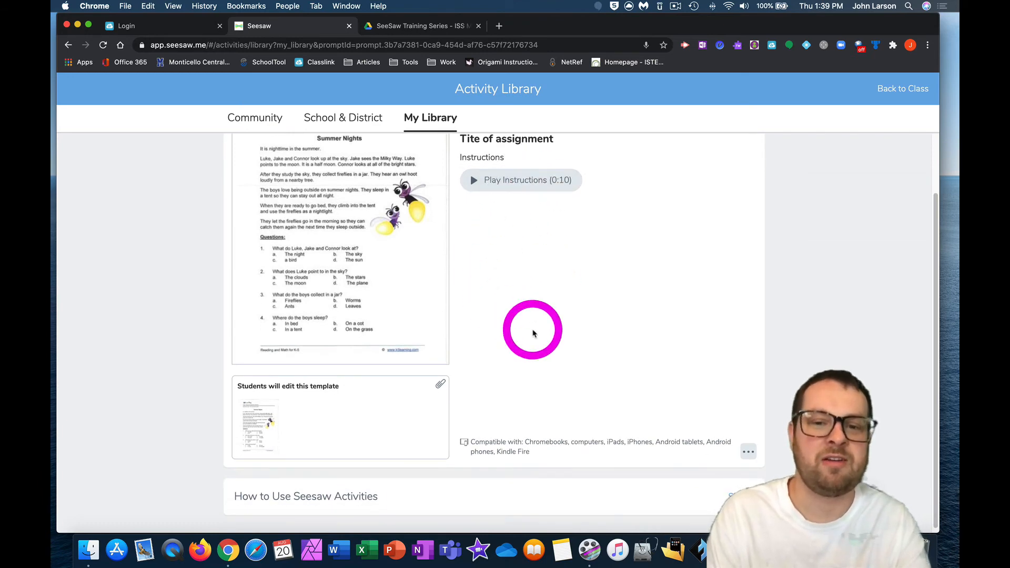
scroll(615, 381, "up", 3)
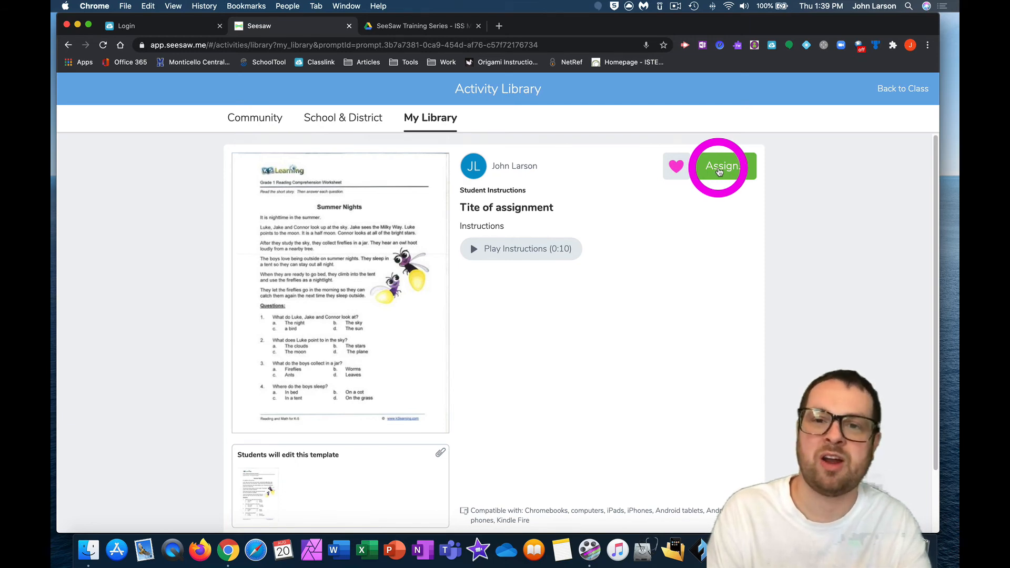
Step: Assign the "Tite of assignment" activity to only the Tech Test class, without scheduling it, and dismiss the follow-up instructions
left_click(719, 172)
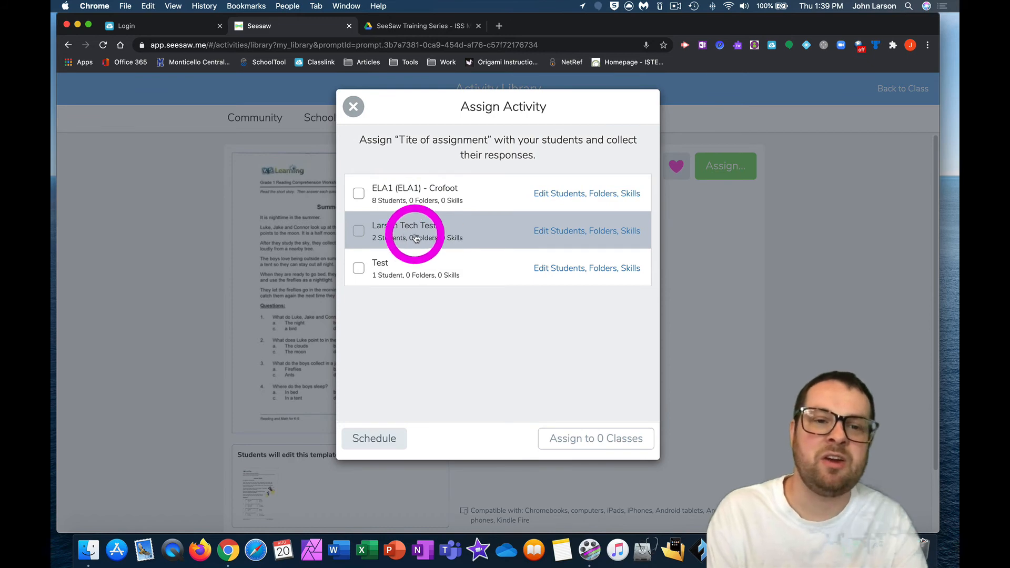
left_click(360, 194)
left_click(361, 232)
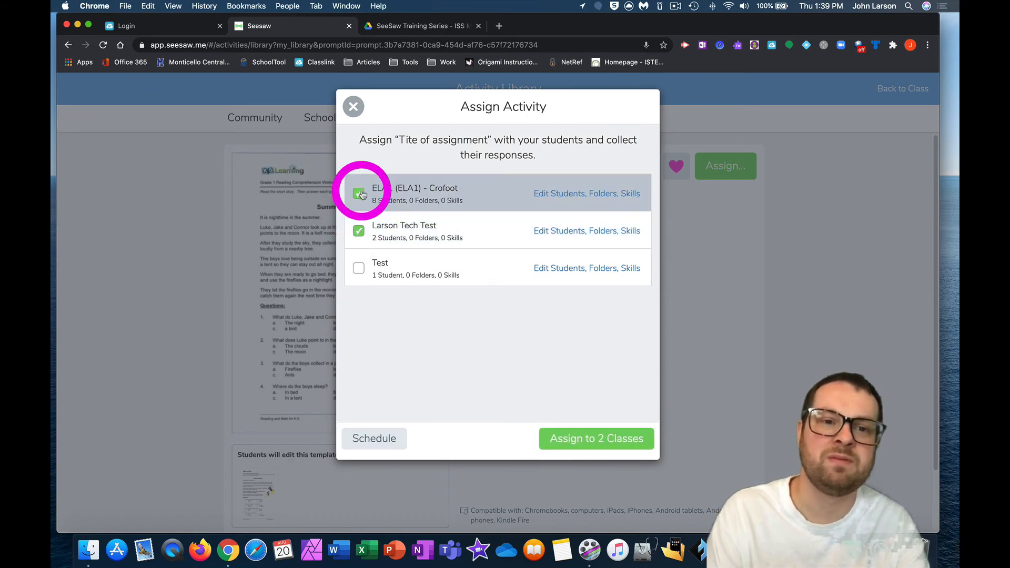
left_click(358, 193)
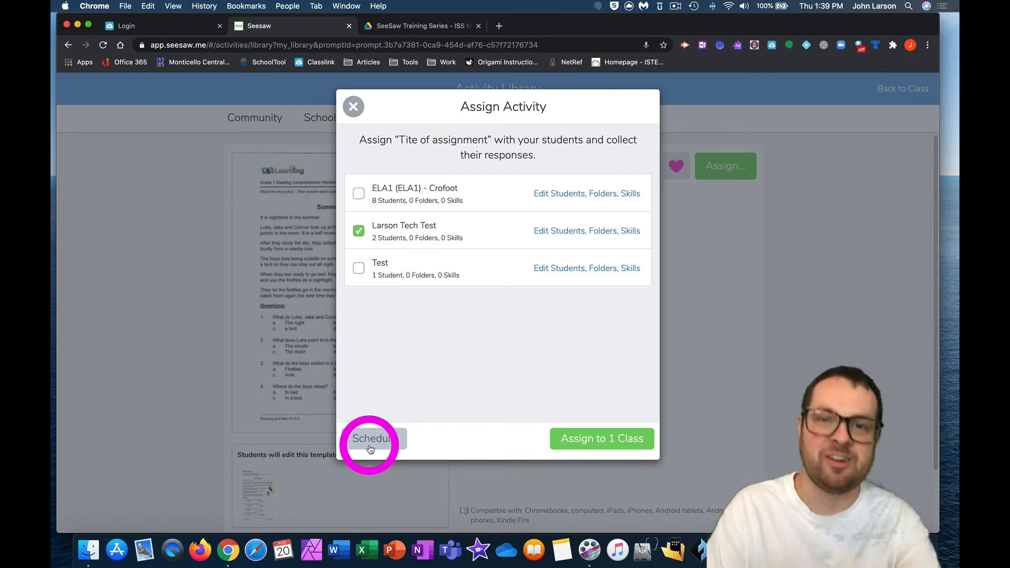
left_click(606, 439)
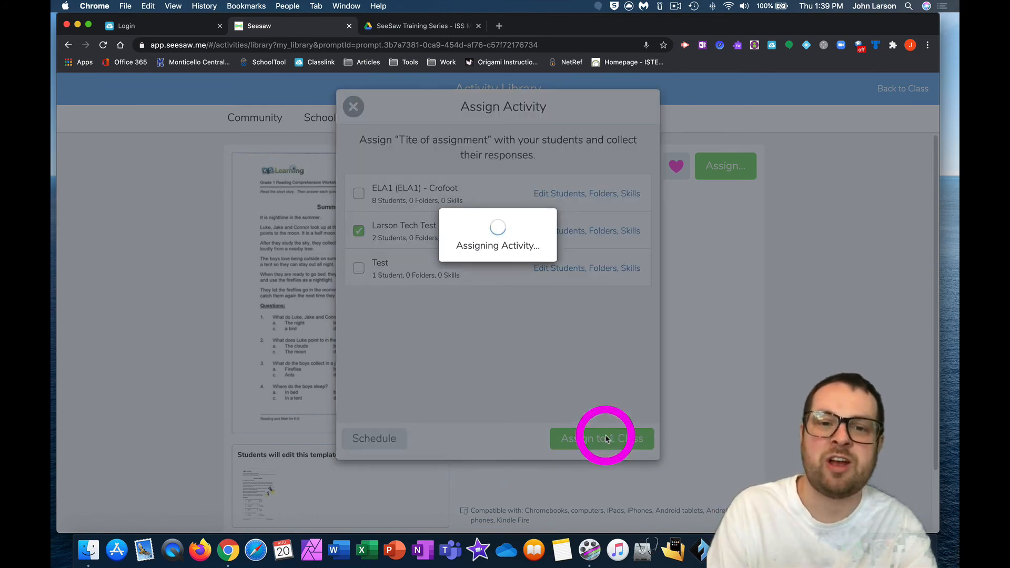
left_click(357, 109)
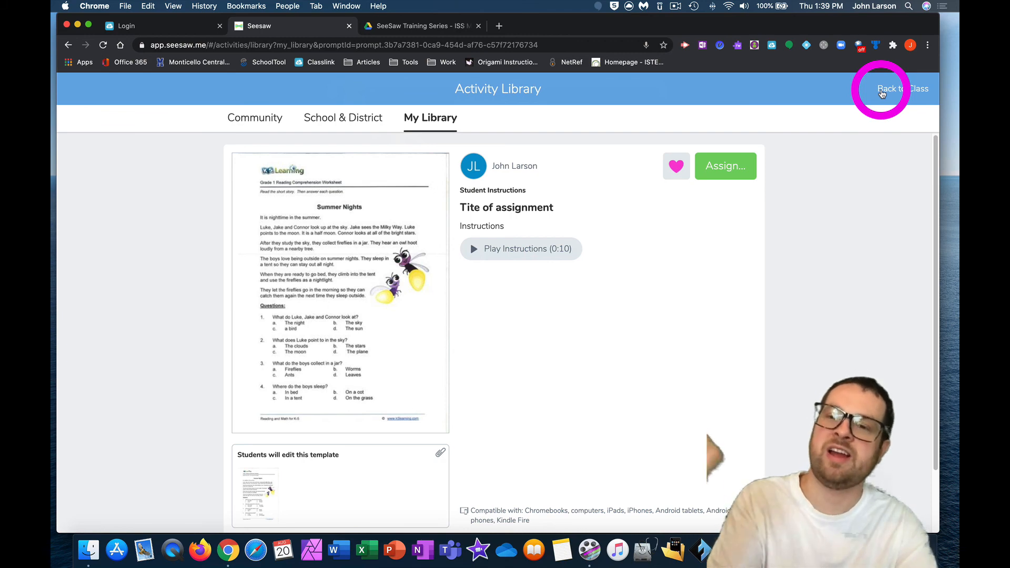
Step: Return to the class and review its list of assigned activities
left_click(883, 93)
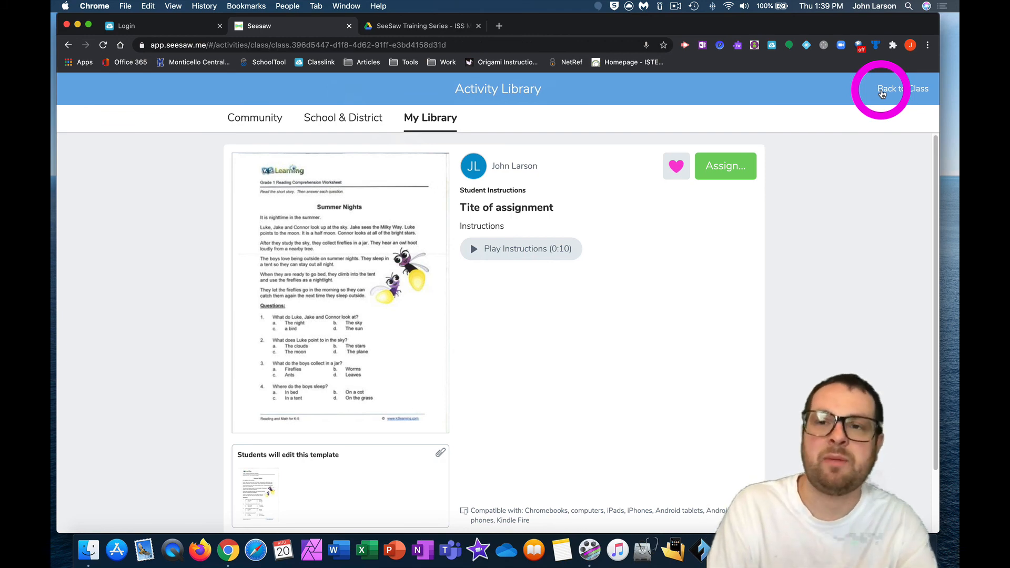
left_click(756, 208)
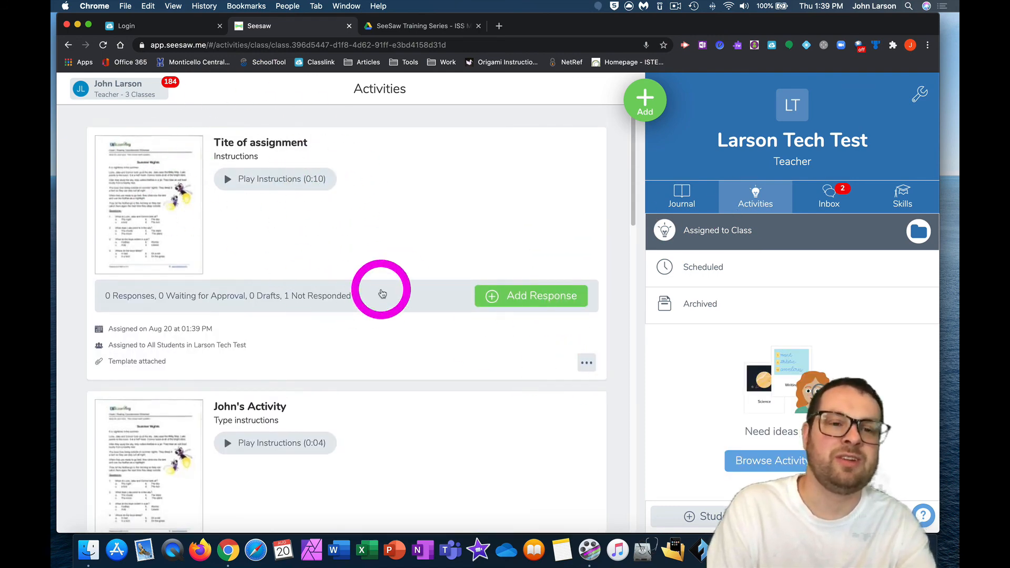
scroll(260, 253, "down", 1)
scroll(266, 250, "up", 1)
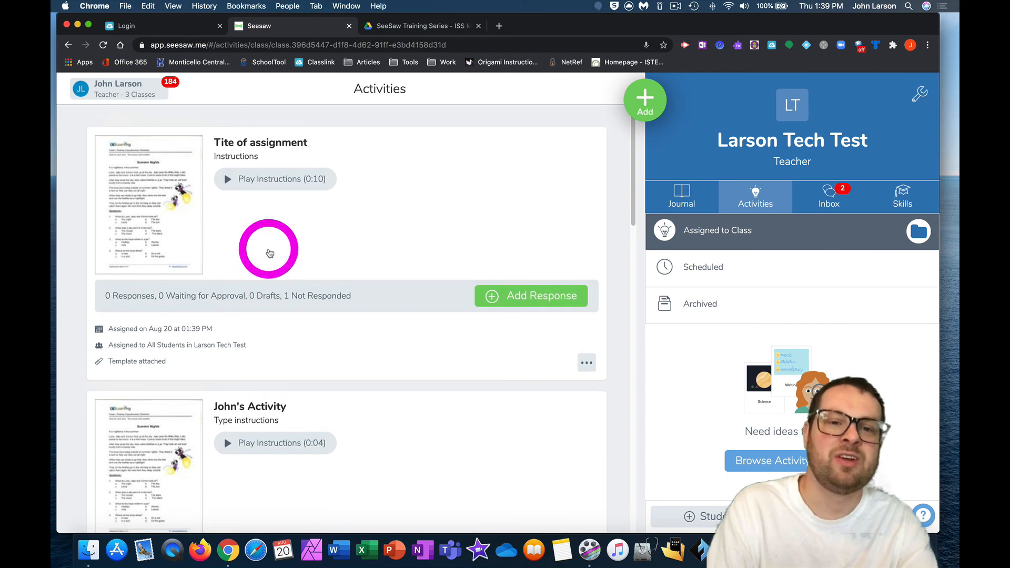
scroll(516, 330, "down", 3)
scroll(549, 400, "up", 3)
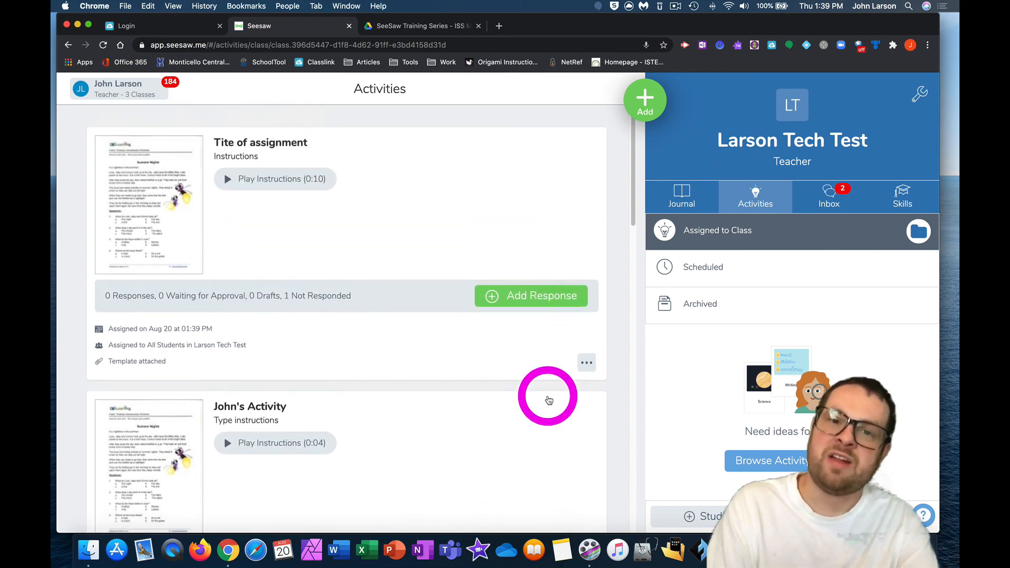